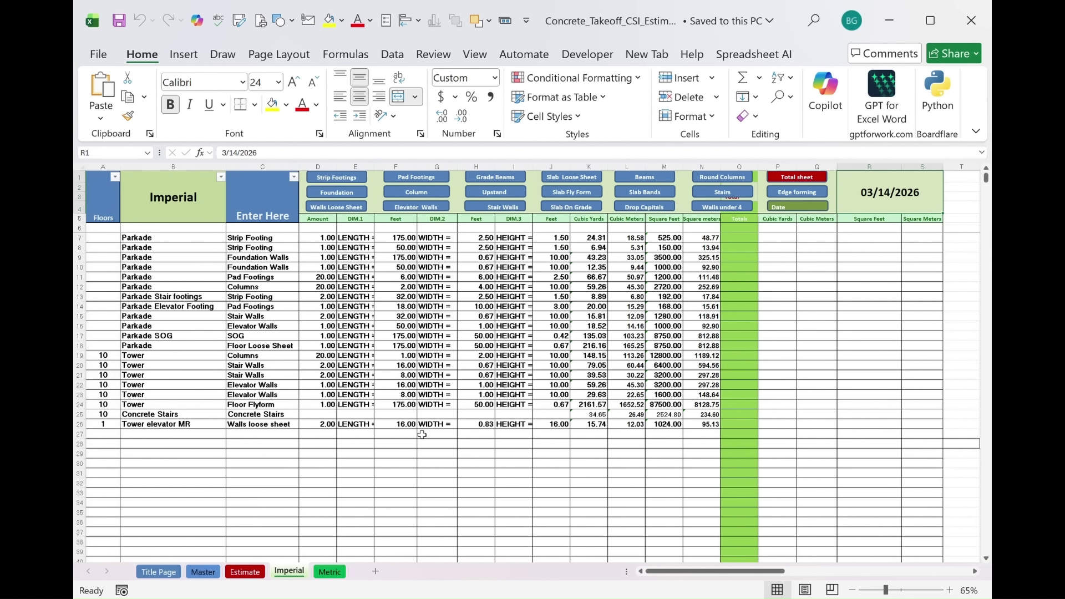
# Update the date on the Metric sheet to 03/16/2026
pyautogui.click(330, 572)
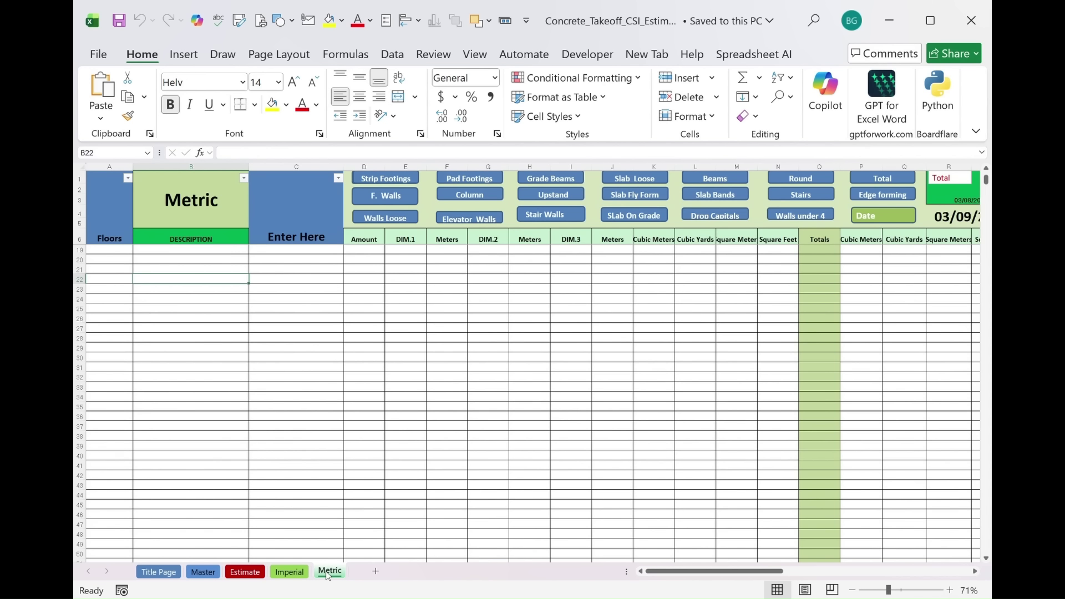
pyautogui.moveTo(673, 572)
pyautogui.mouseDown()
pyautogui.moveTo(692, 573)
pyautogui.moveTo(653, 576)
pyautogui.moveTo(680, 574)
pyautogui.mouseUp()
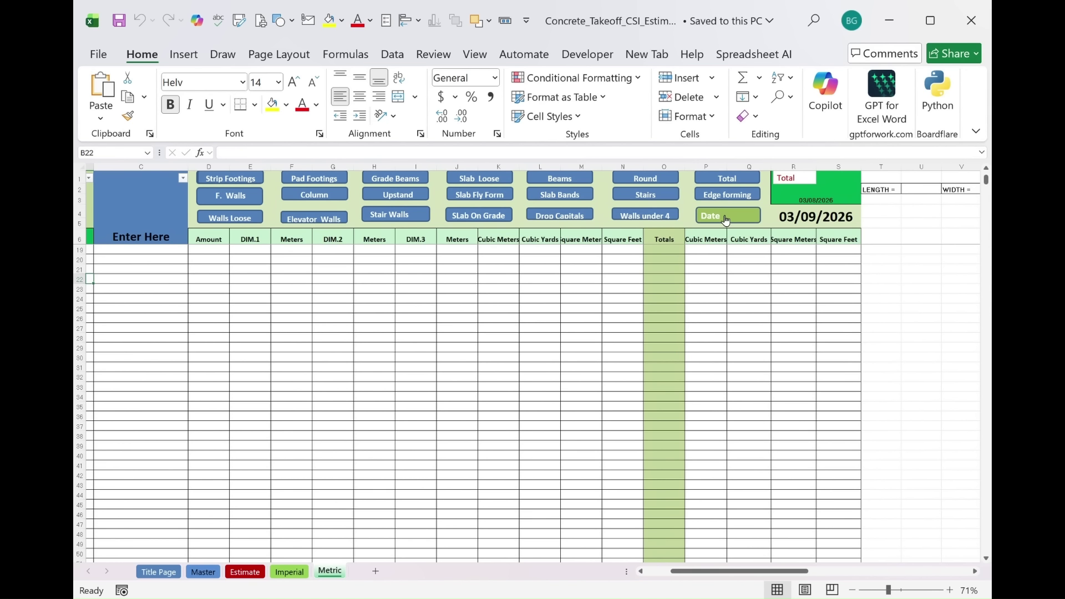
pyautogui.click(726, 221)
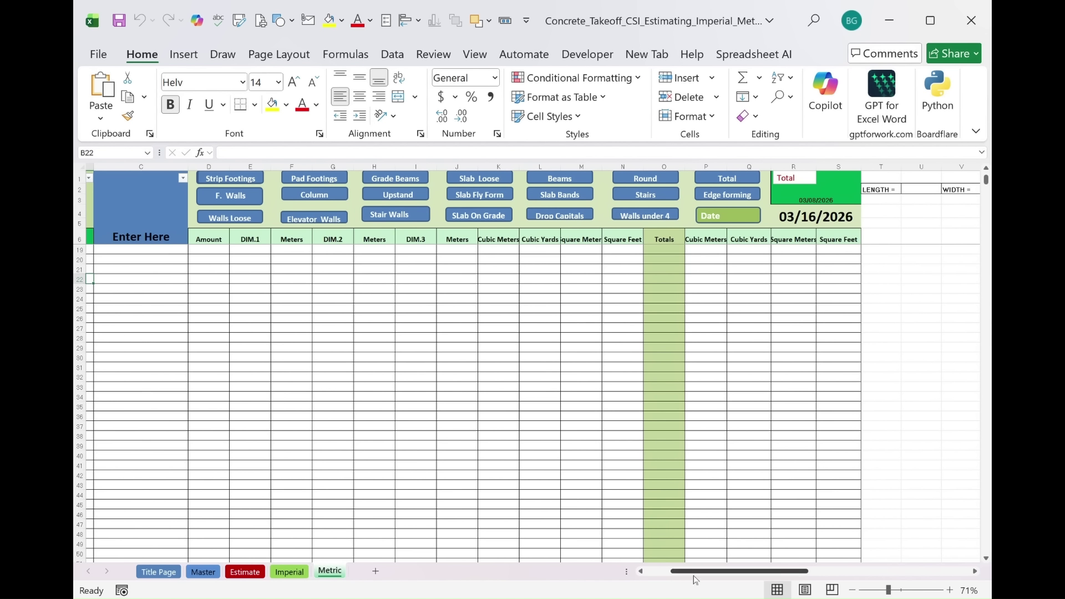
pyautogui.moveTo(697, 580); pyautogui.dragTo(650, 576)
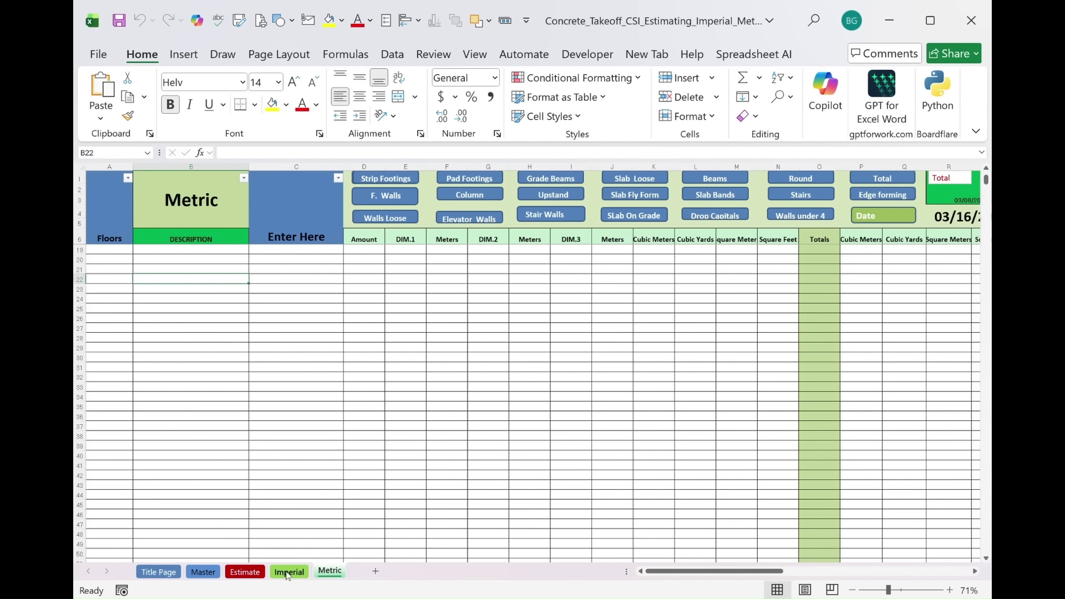
# Add a Strip Footing line at C28 and a Grade Beams line at C29 on the Imperial sheet
pyautogui.click(288, 573)
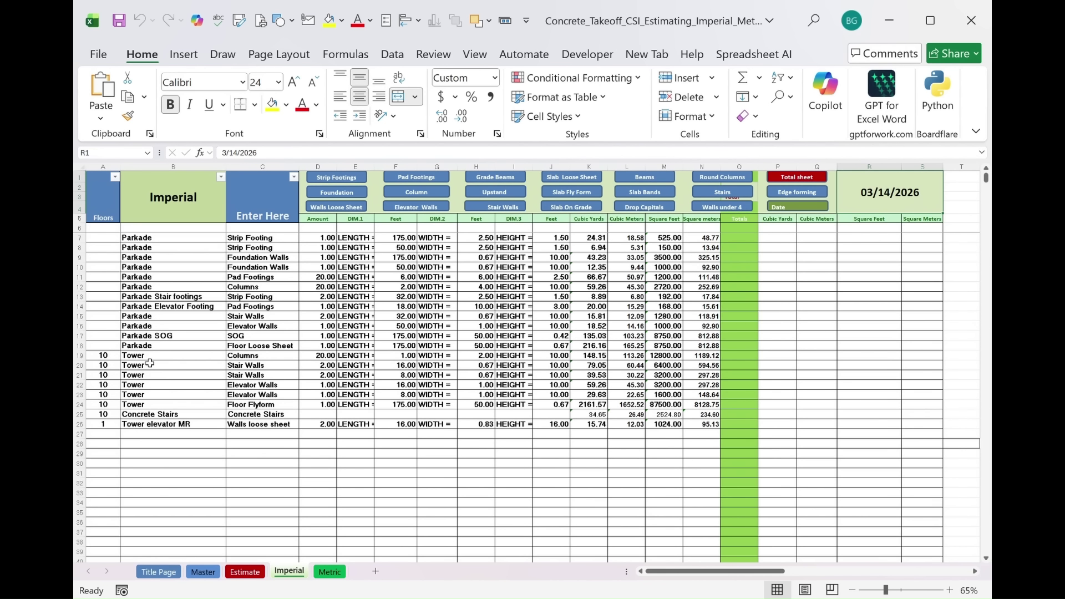
pyautogui.click(250, 447)
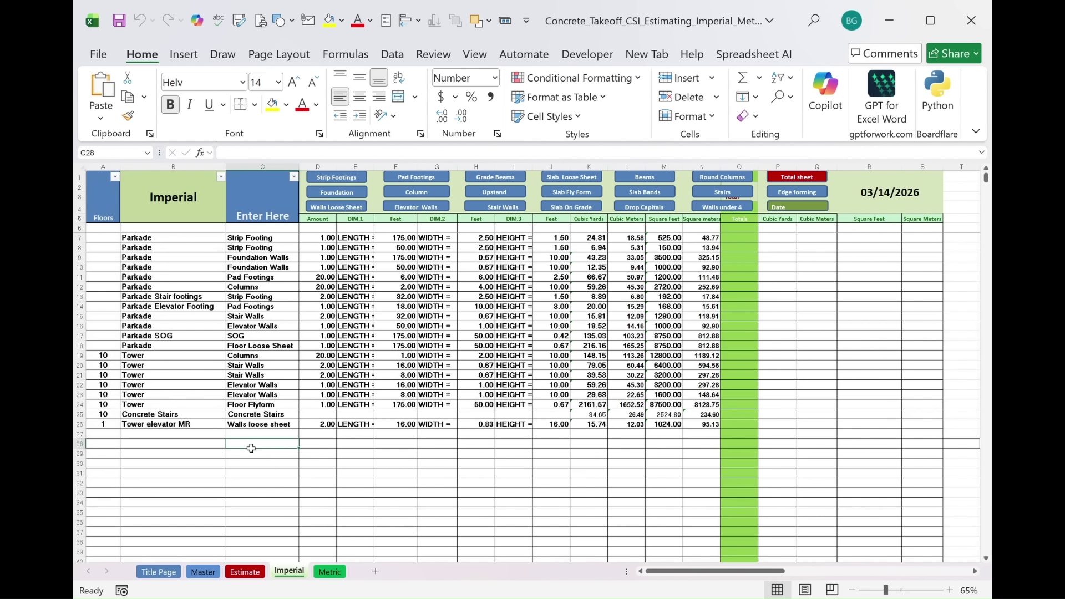
pyautogui.click(345, 182)
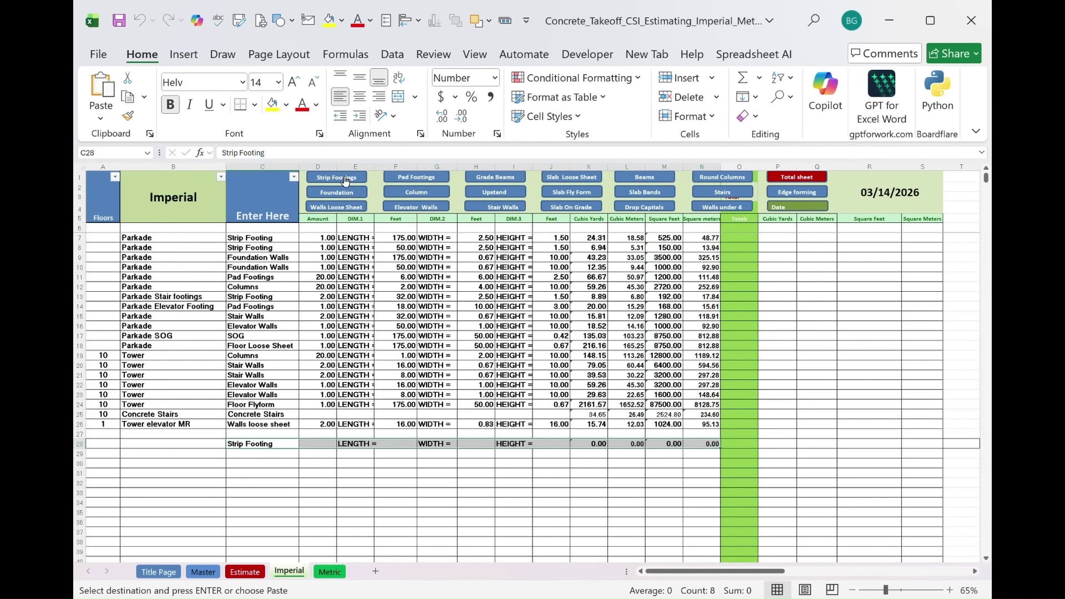
pyautogui.click(268, 455)
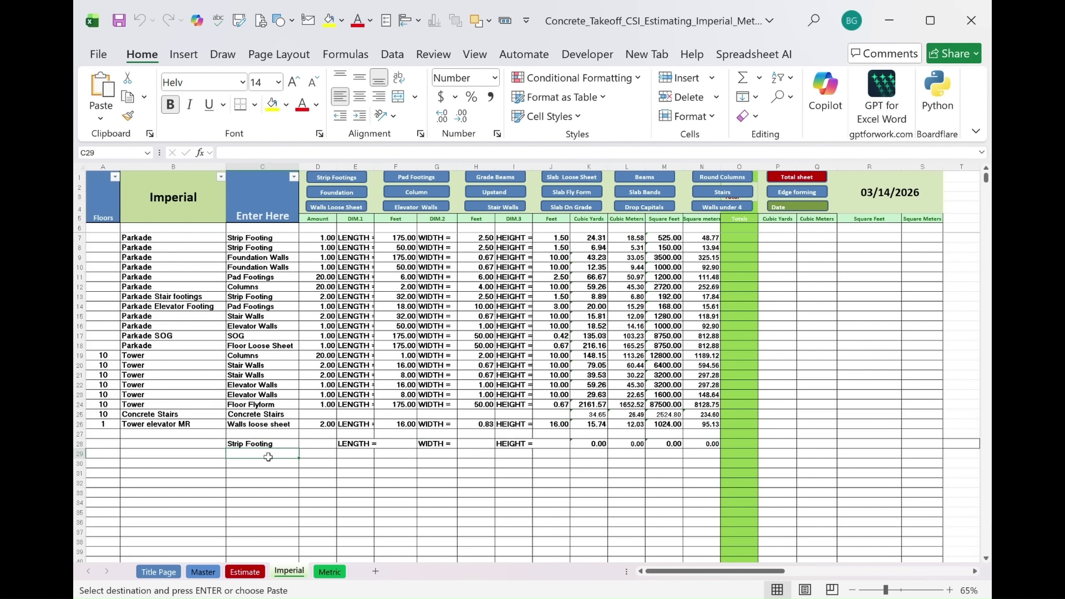
pyautogui.click(518, 179)
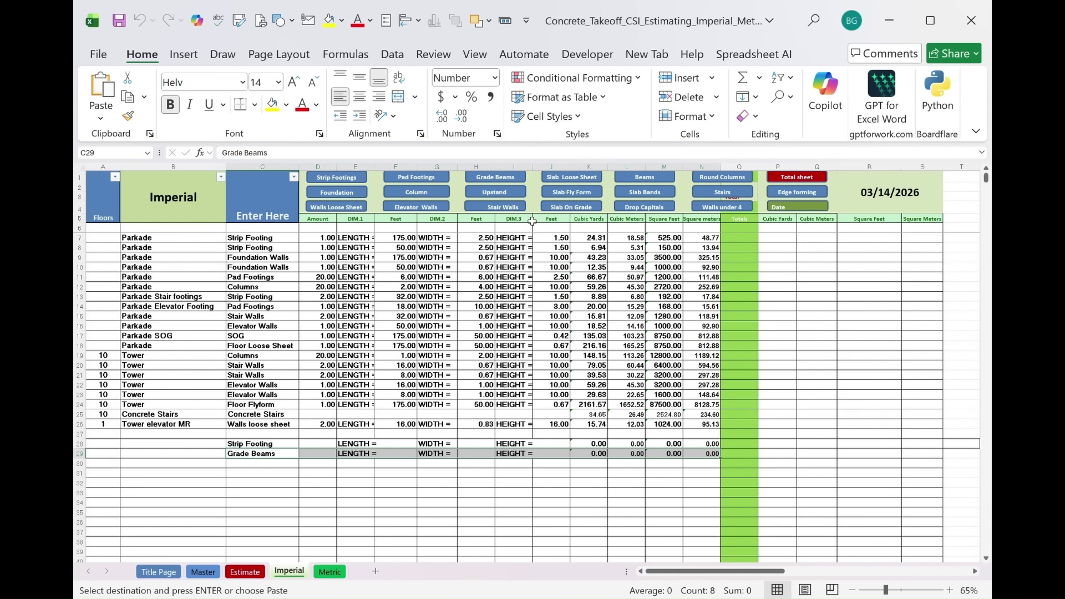
# Add a Floor Flyform line at C30 and a Walls under 4' line at C31
pyautogui.click(271, 466)
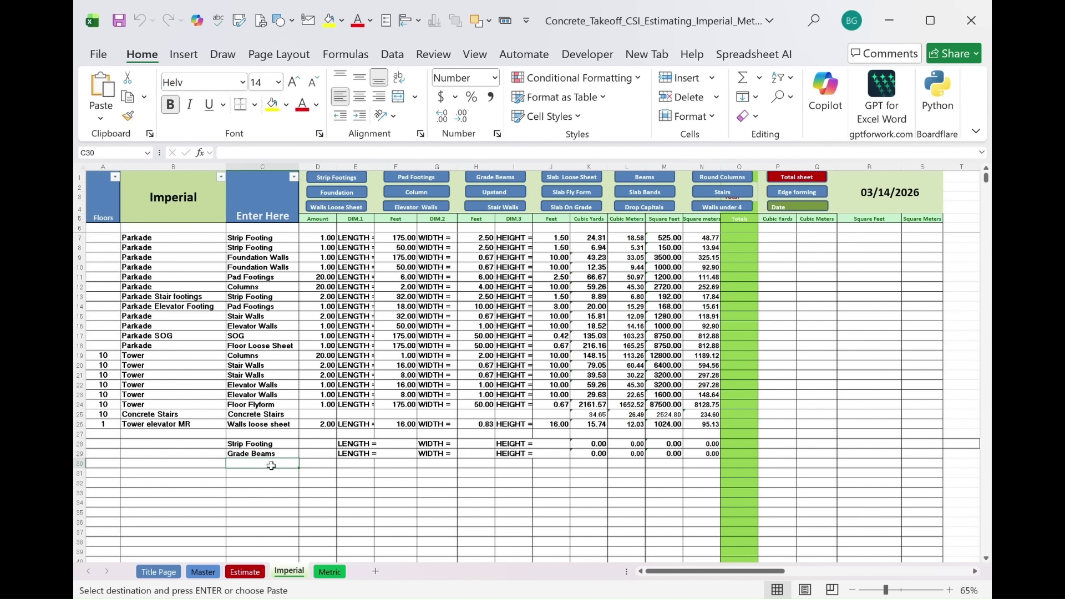
pyautogui.click(587, 194)
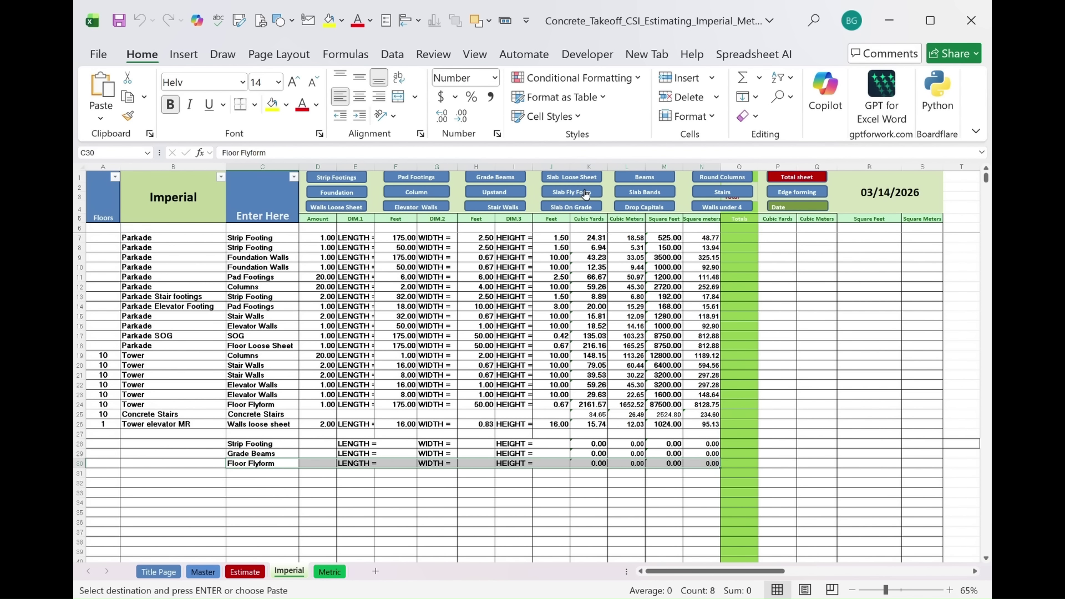
pyautogui.click(265, 476)
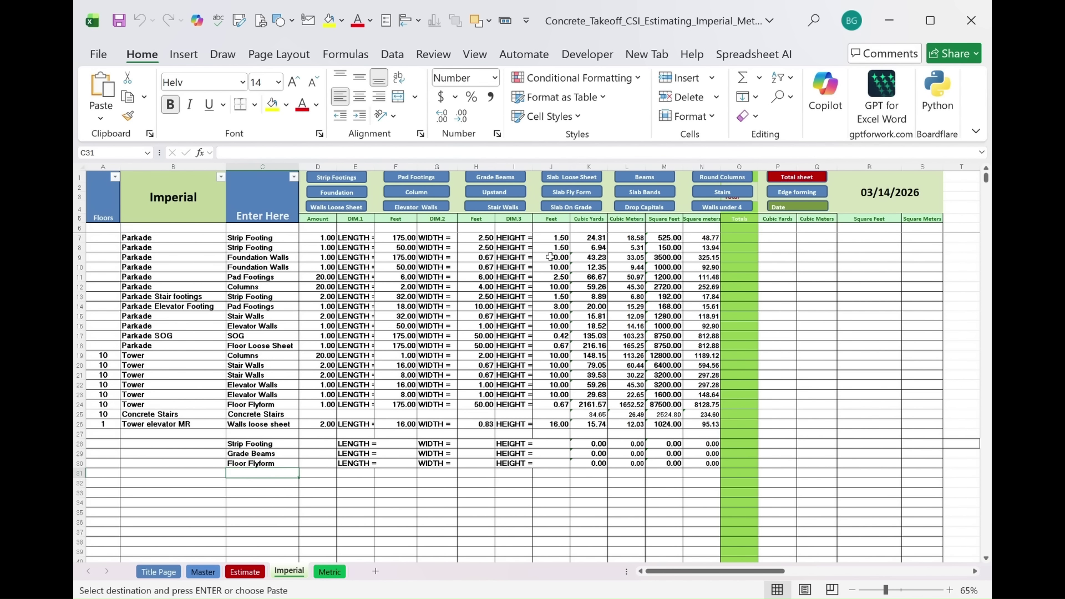
pyautogui.click(724, 207)
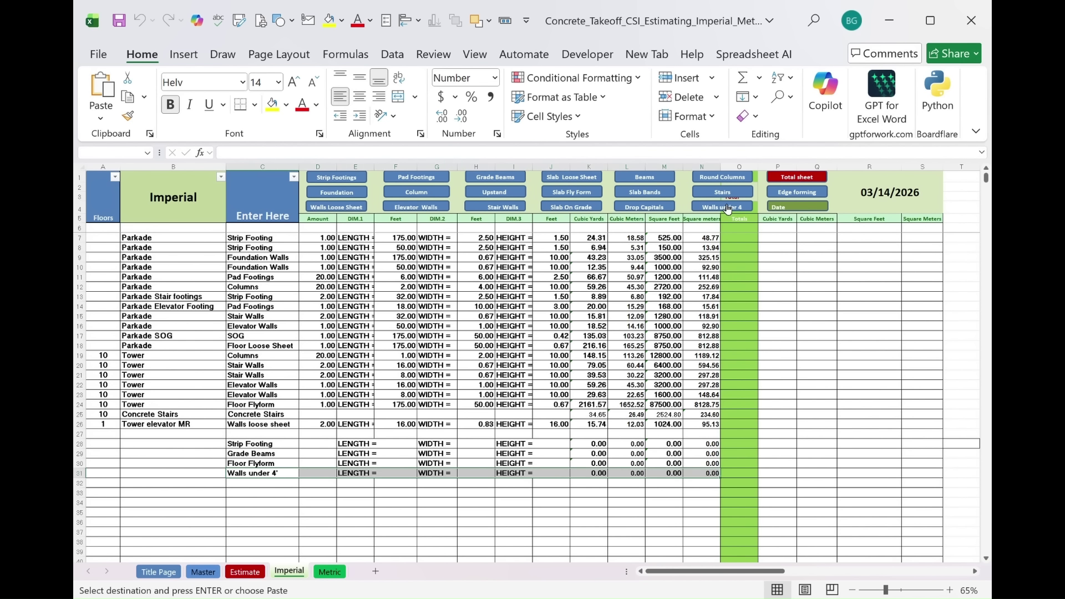
pyautogui.click(266, 504)
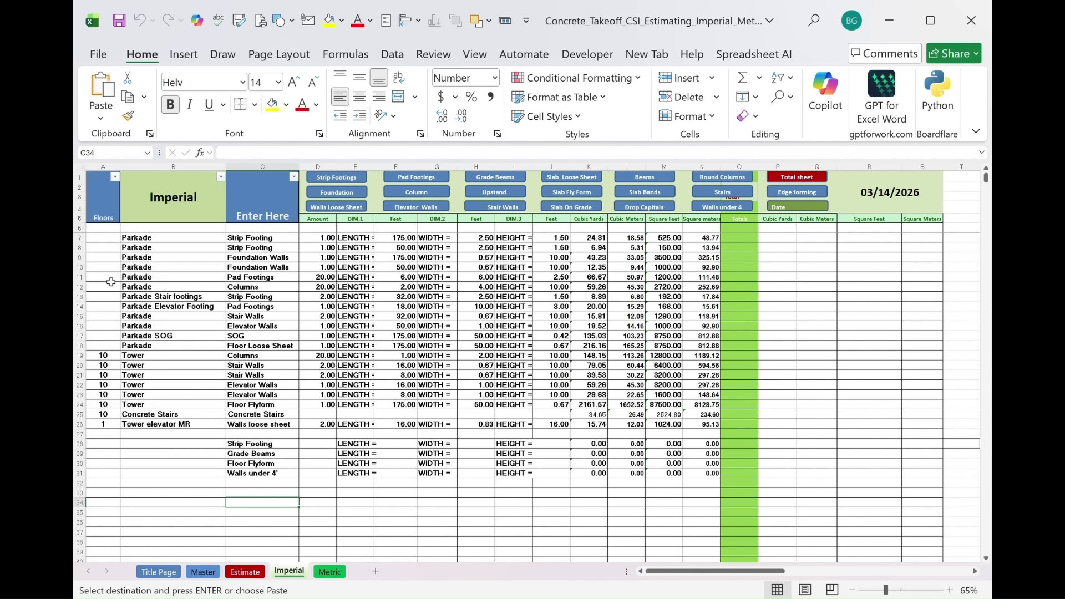
# Review the amount and dimension entries of the first Parkade strip footing in row 7
pyautogui.click(321, 447)
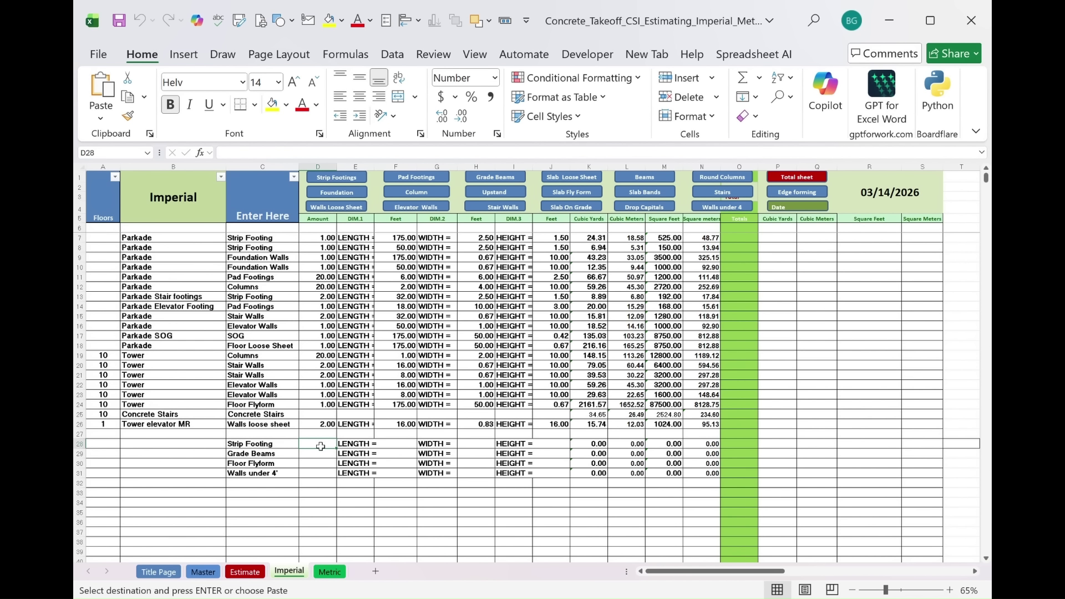
pyautogui.click(330, 239)
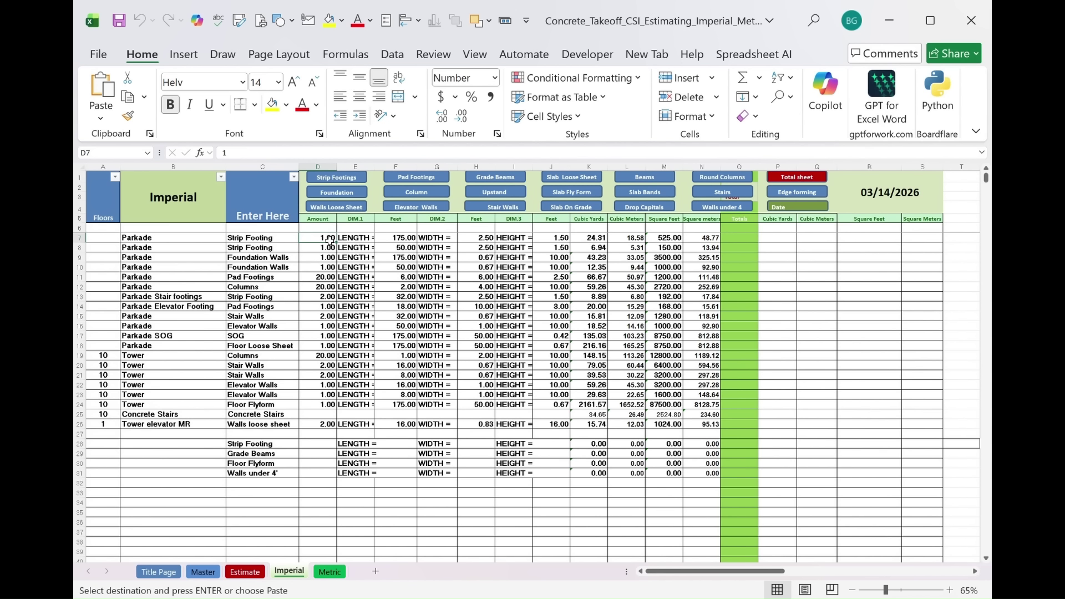
pyautogui.moveTo(330, 240); pyautogui.dragTo(739, 243)
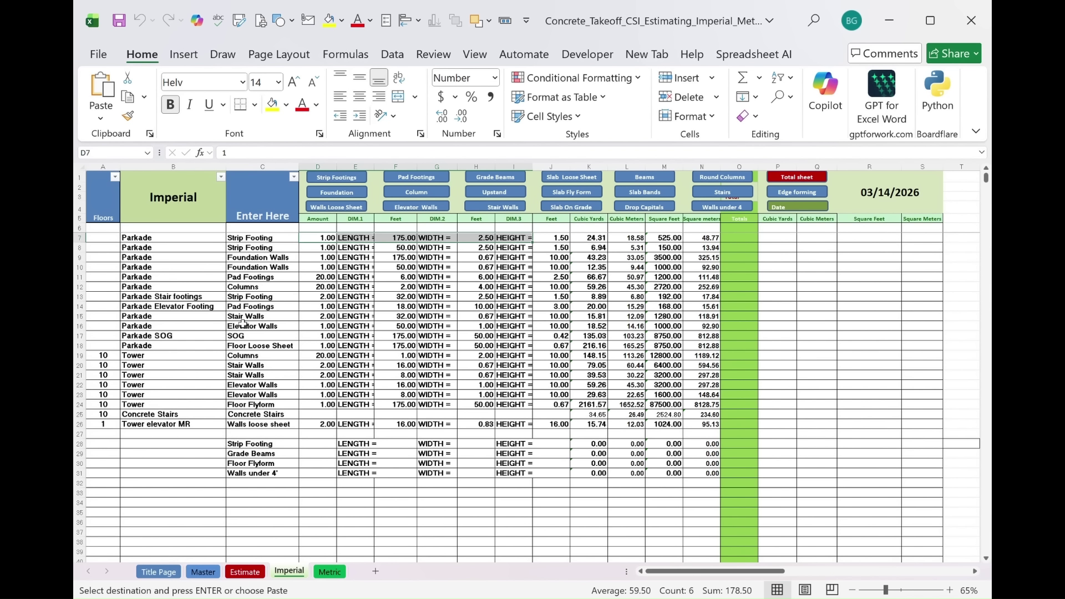
pyautogui.click(325, 494)
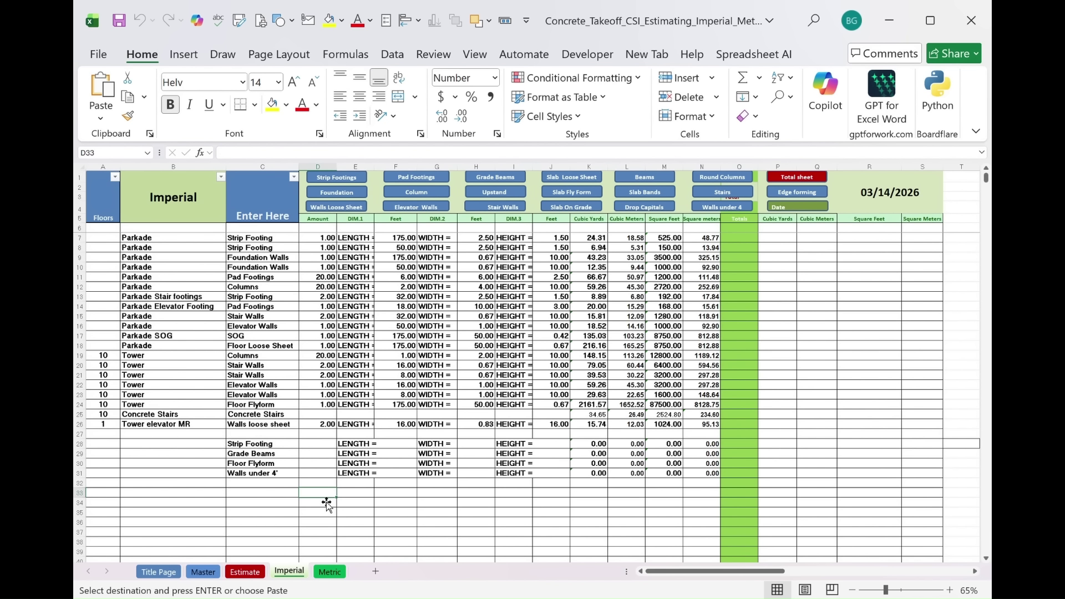
# Add a Concrete Stairs item at C33 with the Stairs entry tool, entering 10
pyautogui.click(270, 495)
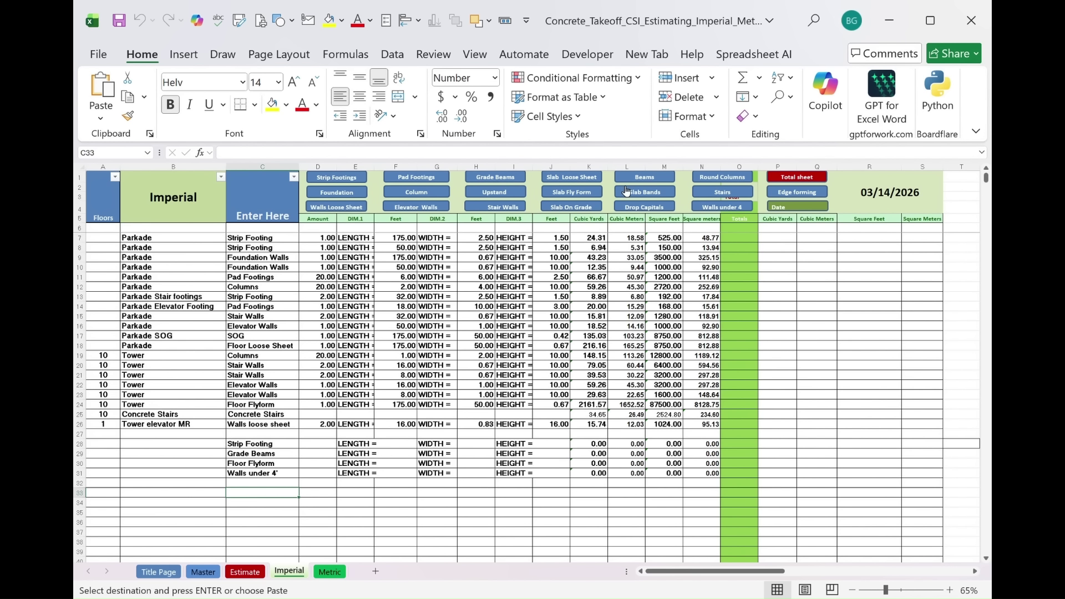
pyautogui.click(724, 194)
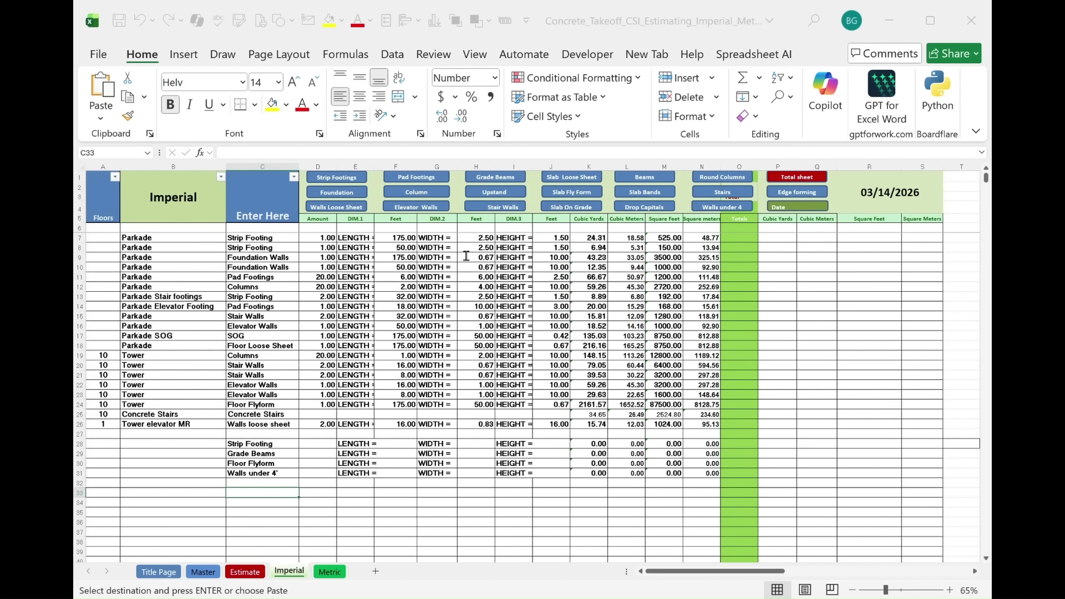
pyautogui.write('10')
pyautogui.click(614, 203)
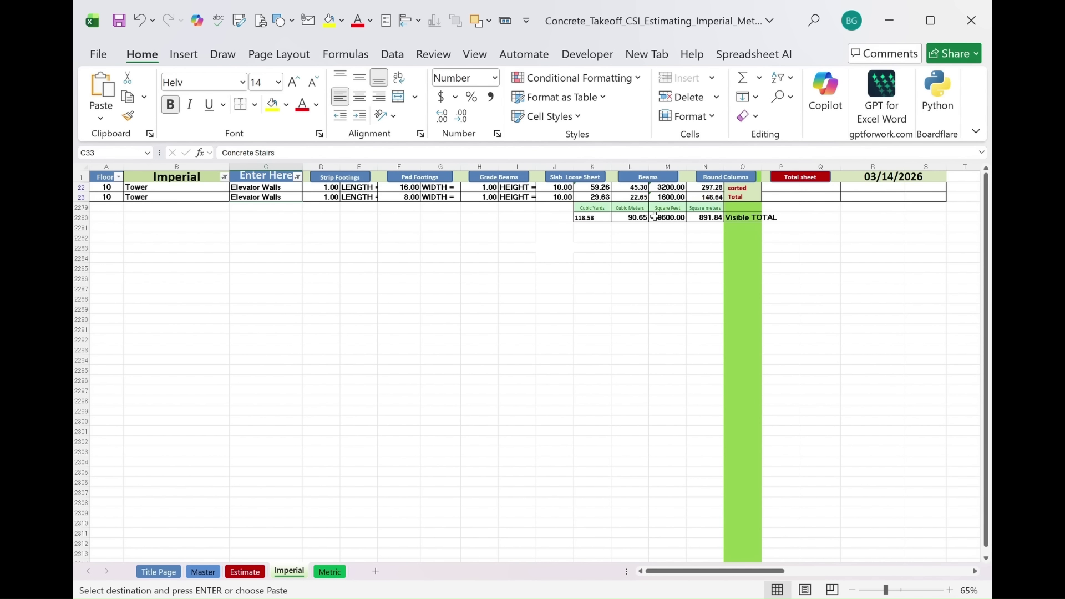
pyautogui.click(675, 221)
pyautogui.click(674, 221)
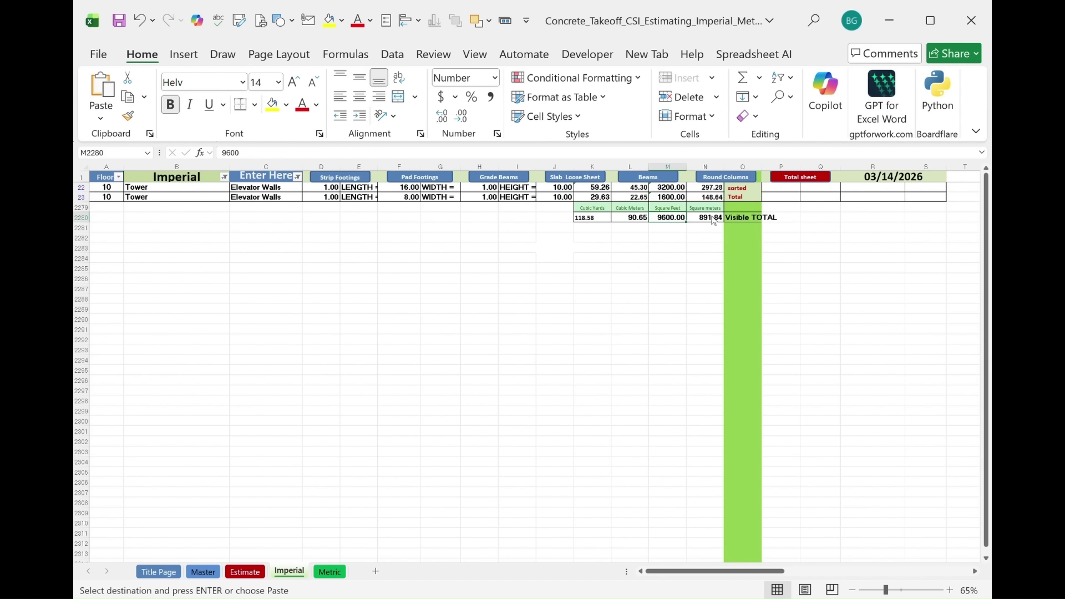
pyautogui.write("Walls under 4'\t\tLENGTH =\t\tWIDTH =\t\tHEIGHT =")
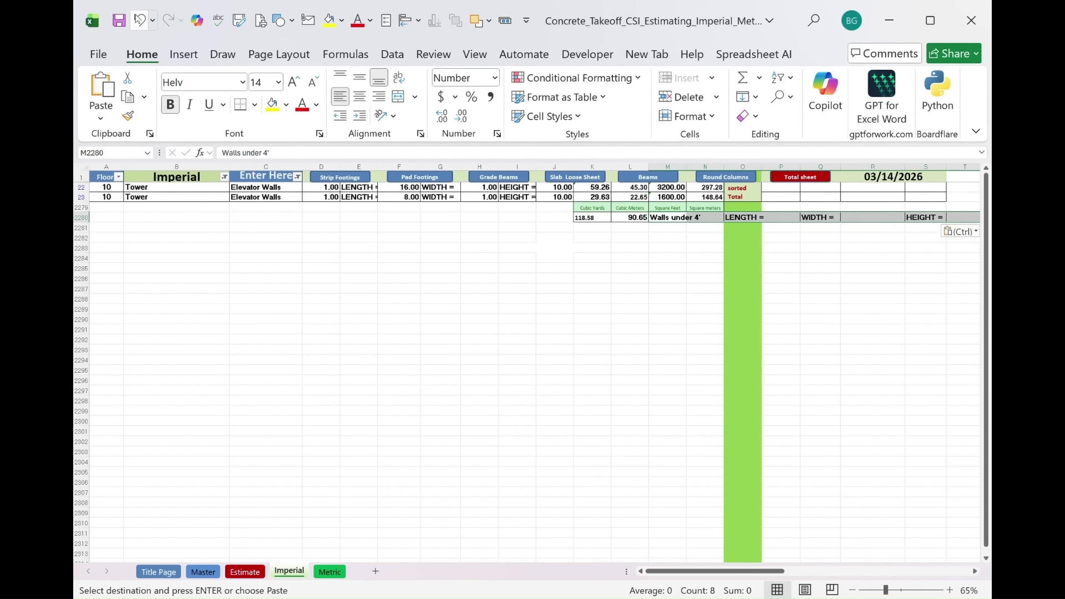
pyautogui.click(139, 20)
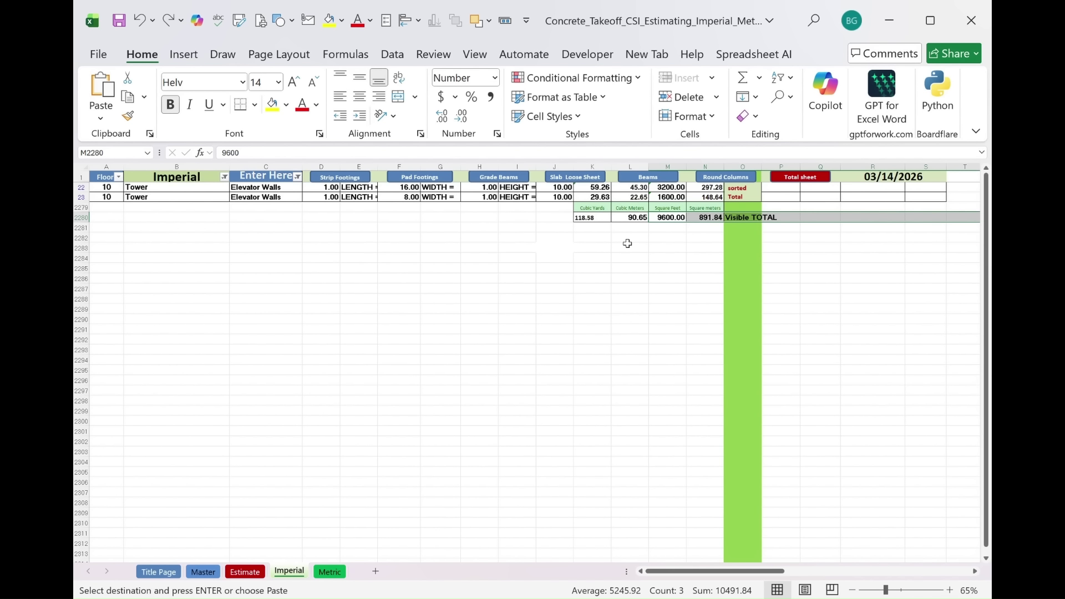
# Clear the pending copy and copy the visible Square Feet total of the filtered Tower elevator walls from M2280
pyautogui.click(673, 219)
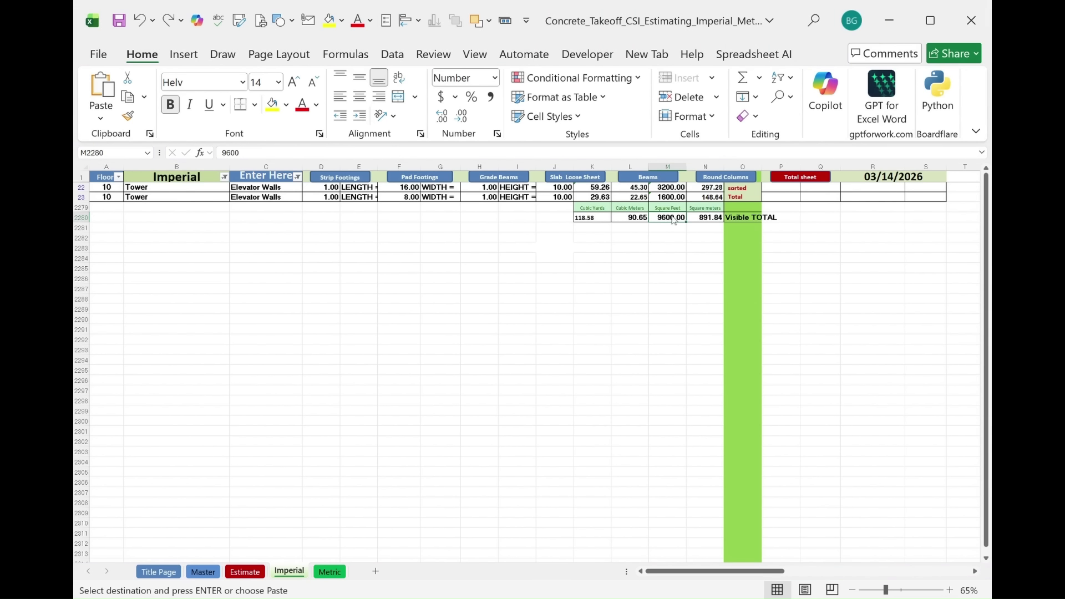
pyautogui.press('Escape')
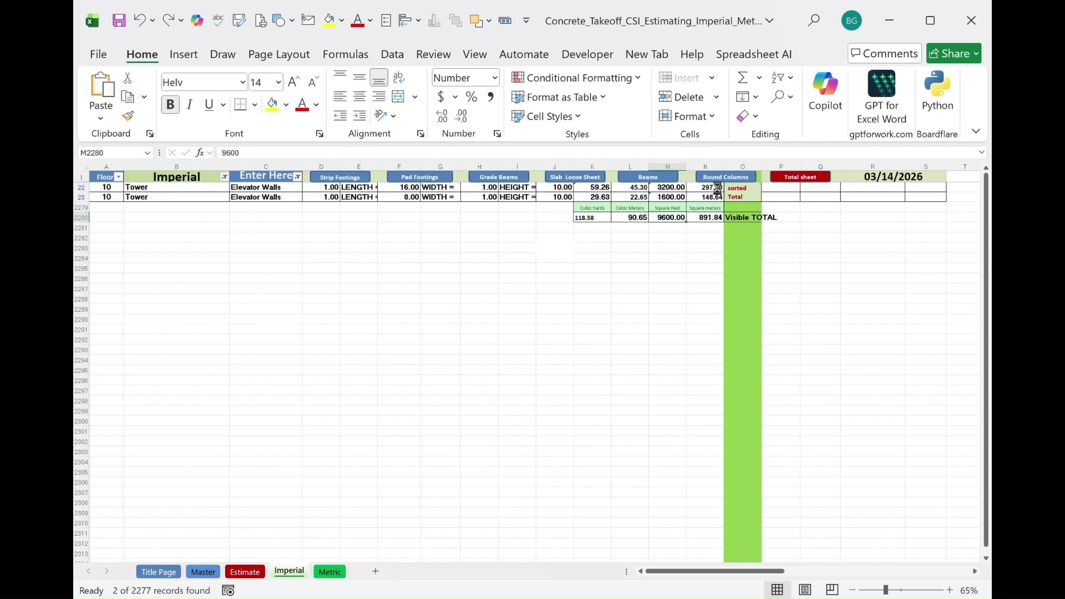
pyautogui.hotkey('ctrl', 'c')
# Paste the copied total as the Elevator walls Tower quantity in the Estimate sheet's Division 3 Formwork section, and return to the Imperial sheet
pyautogui.click(246, 572)
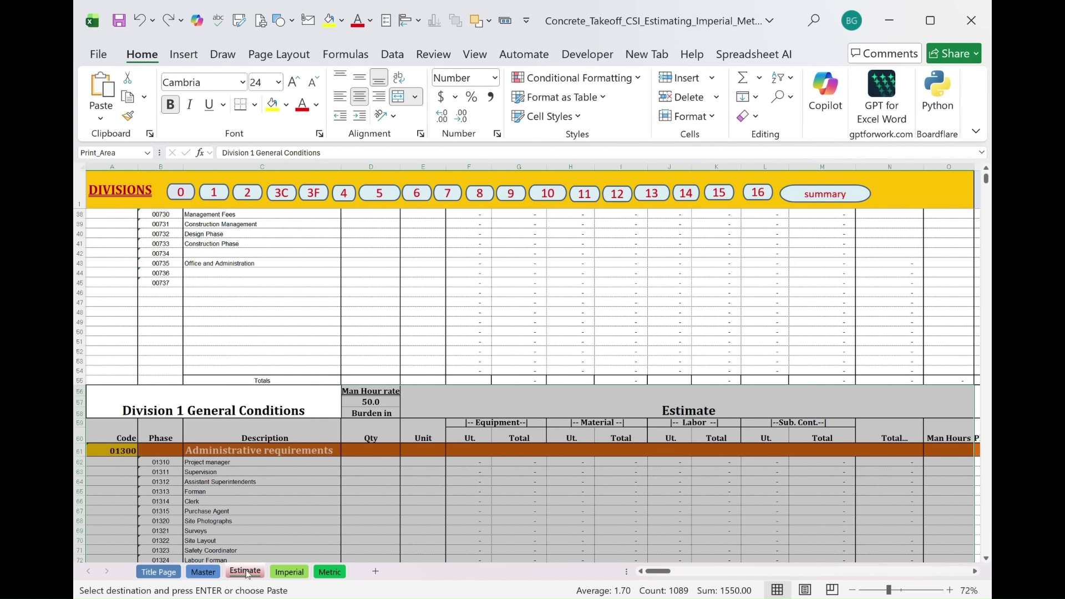
pyautogui.click(320, 196)
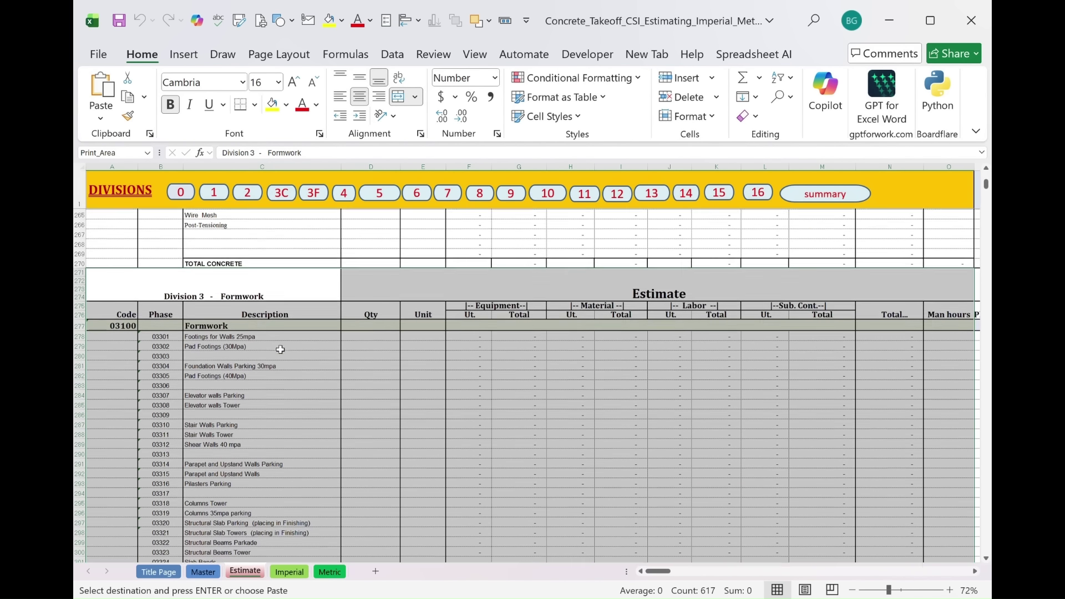
pyautogui.scroll(-3, 280, 353)
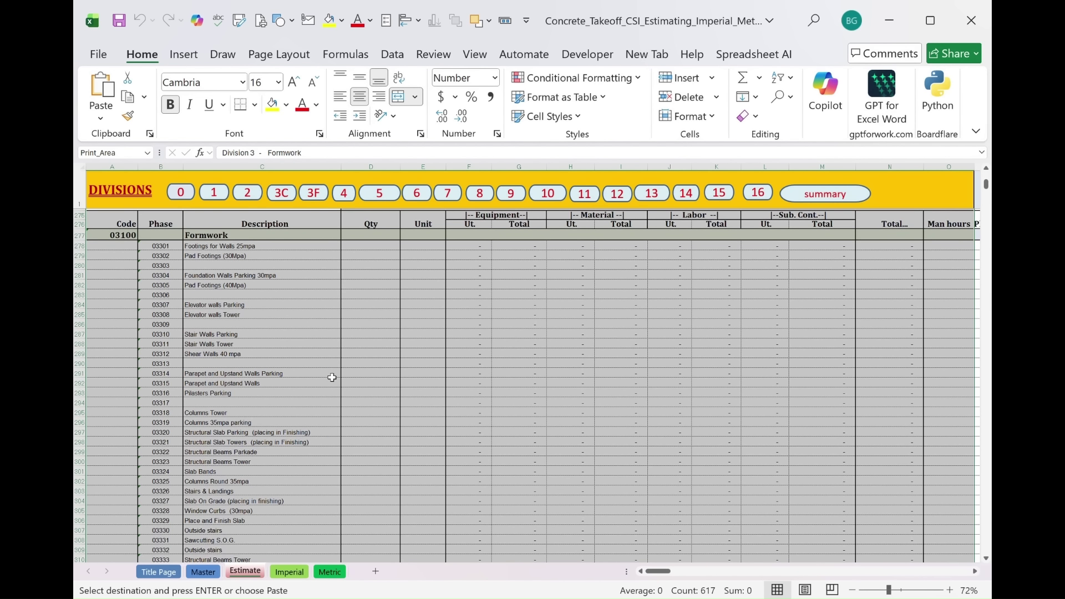
pyautogui.click(304, 365)
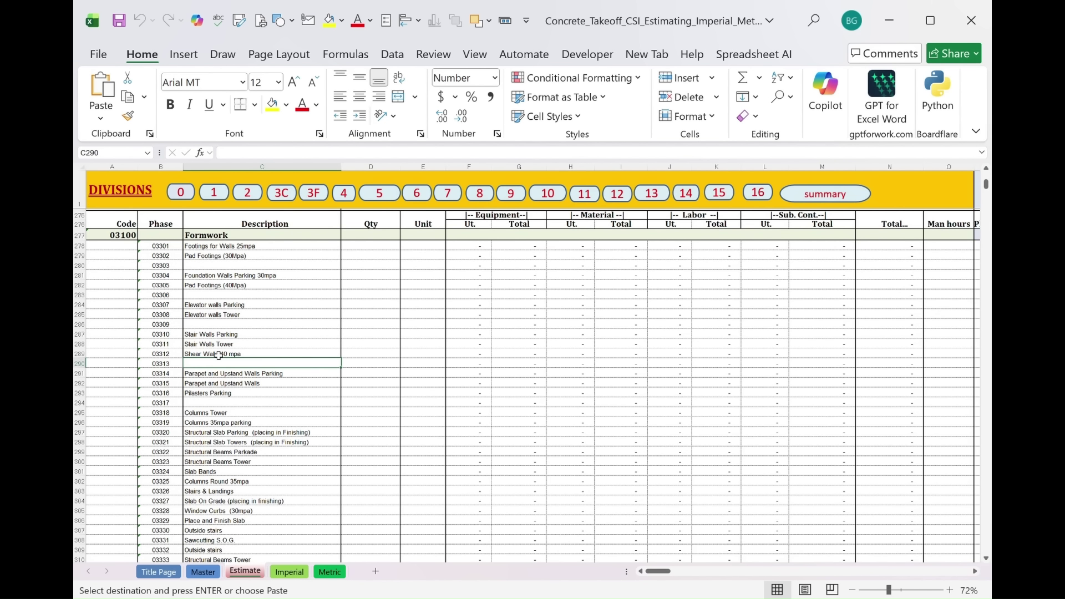
pyautogui.click(262, 305)
pyautogui.click(263, 315)
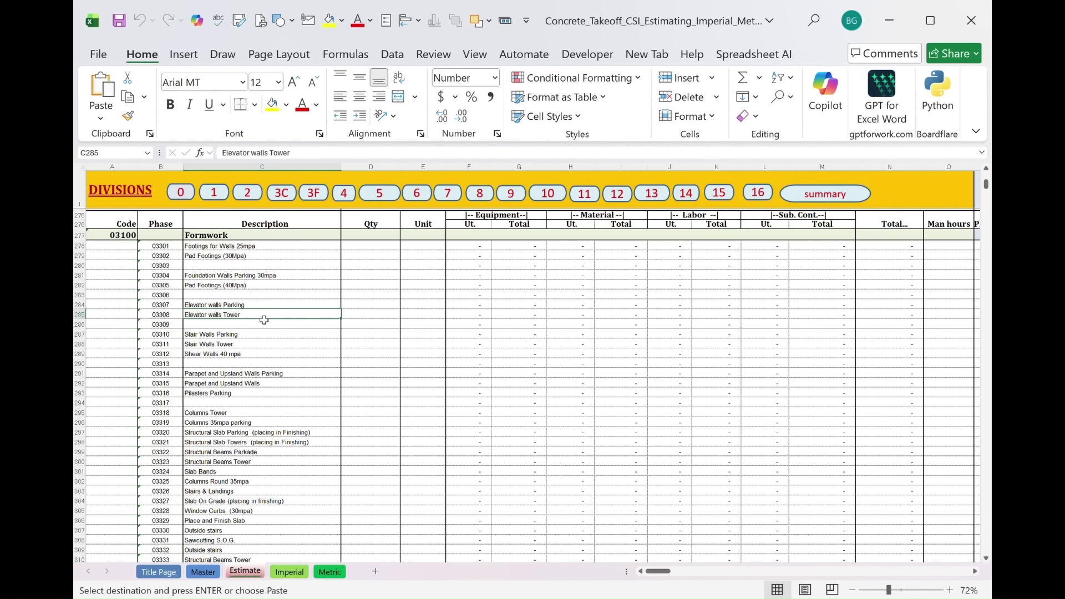
pyautogui.click(372, 316)
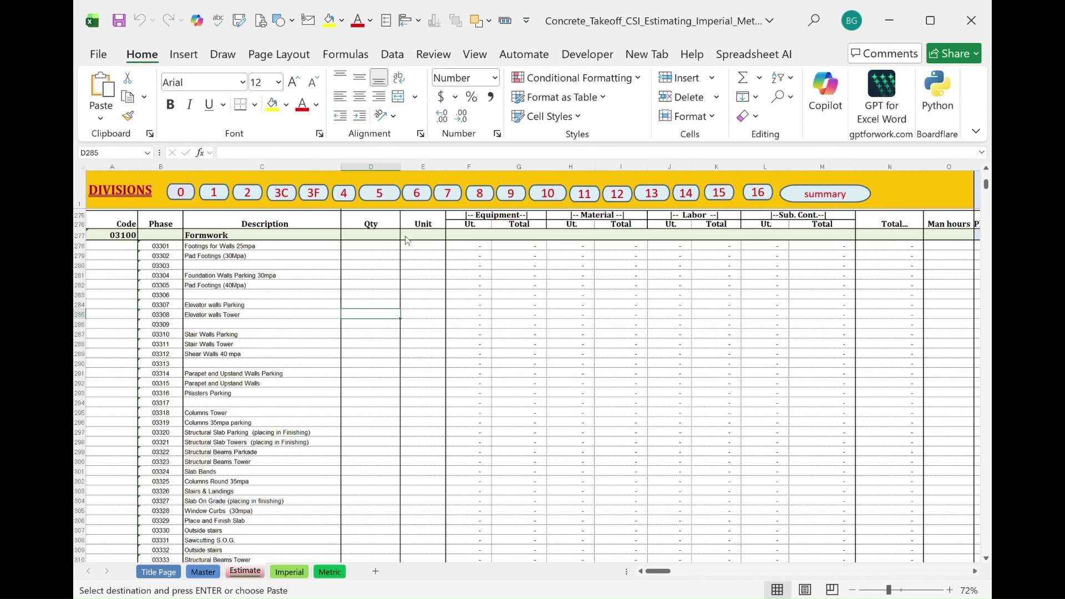
pyautogui.hotkey('ctrl', 'v')
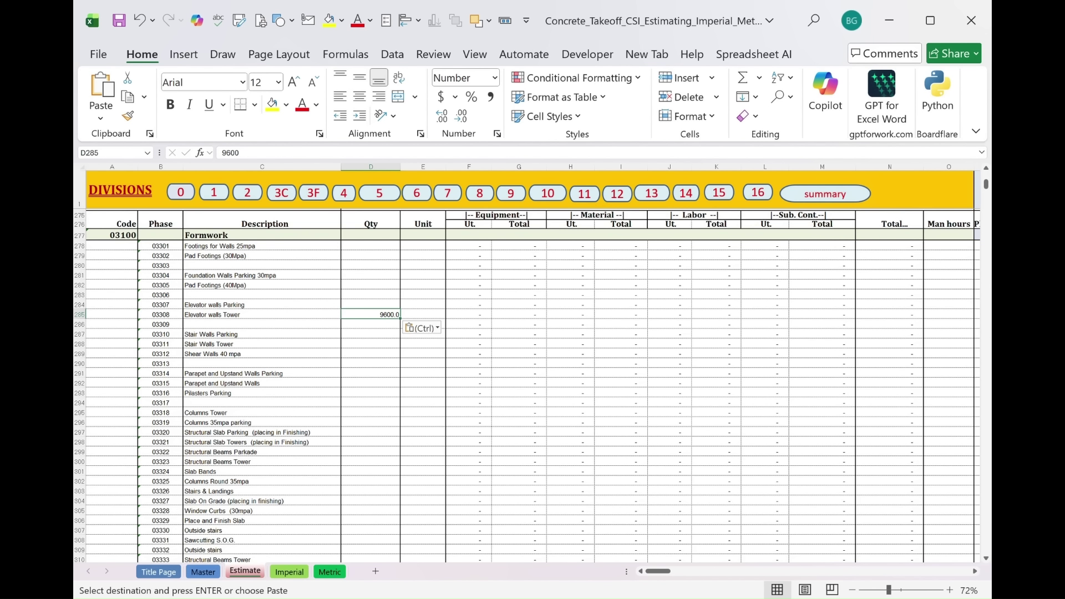
pyautogui.click(289, 571)
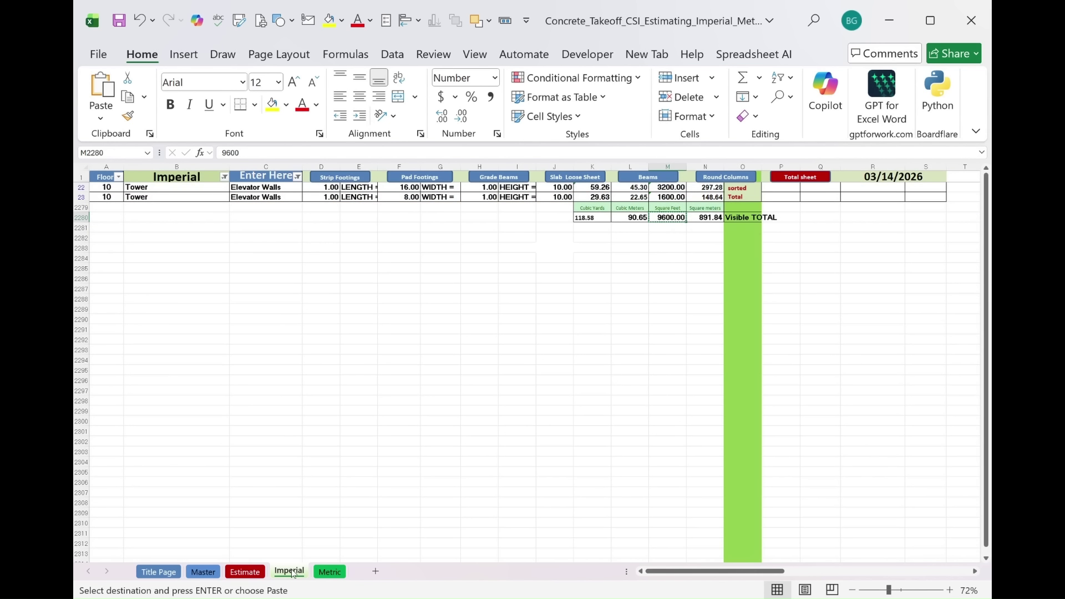